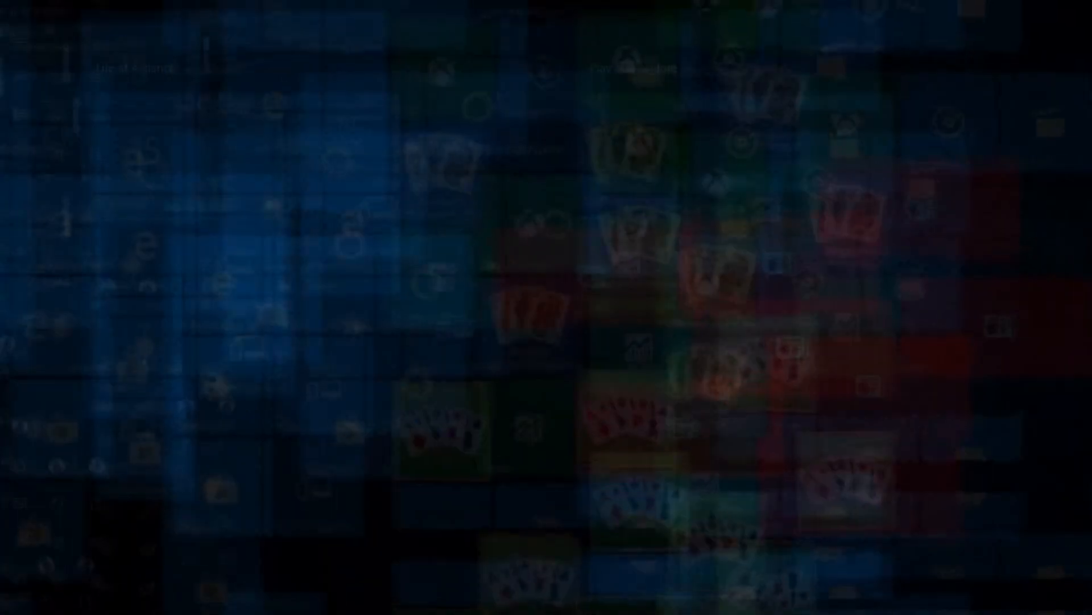
# Launch the On-Screen Keyboard and open the recent workbook "33 Sum if cell contains text in another cell" in Excel.
pyautogui.write('osk')
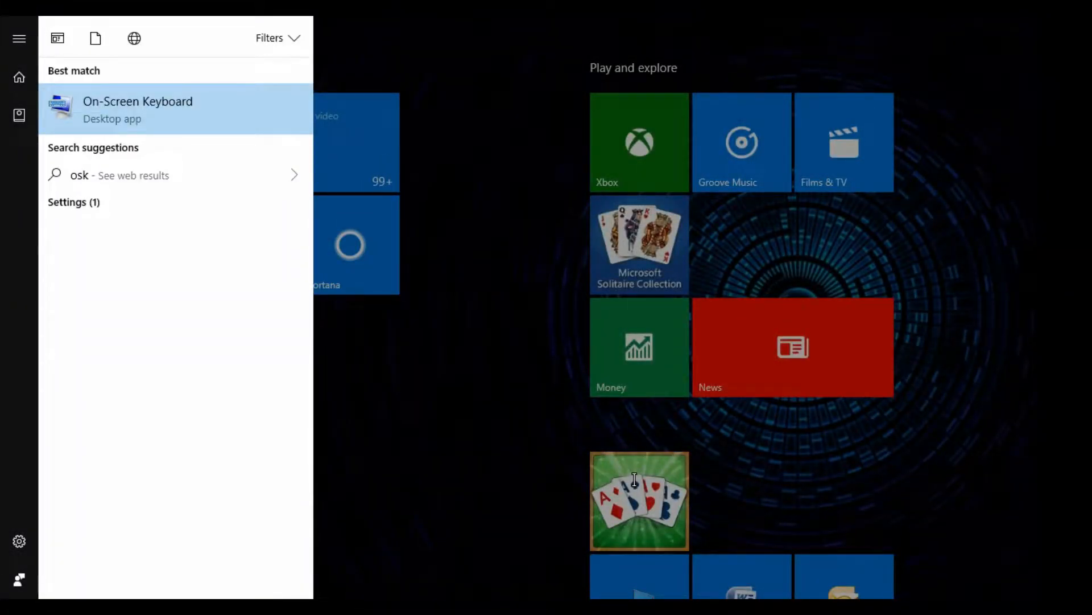
pyautogui.press('Return')
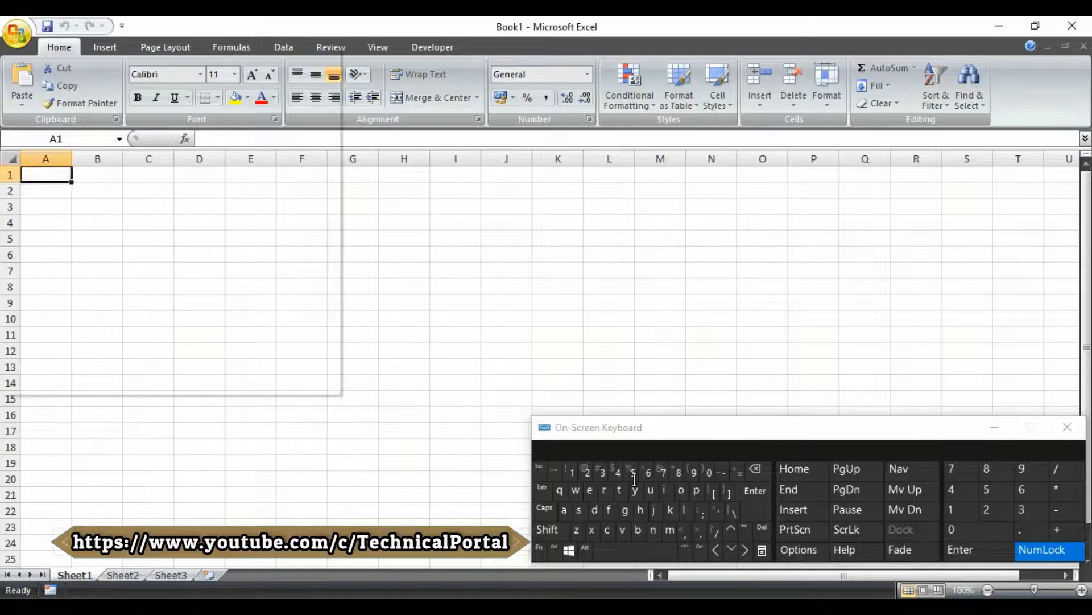
pyautogui.hotkey('alt', 'f')
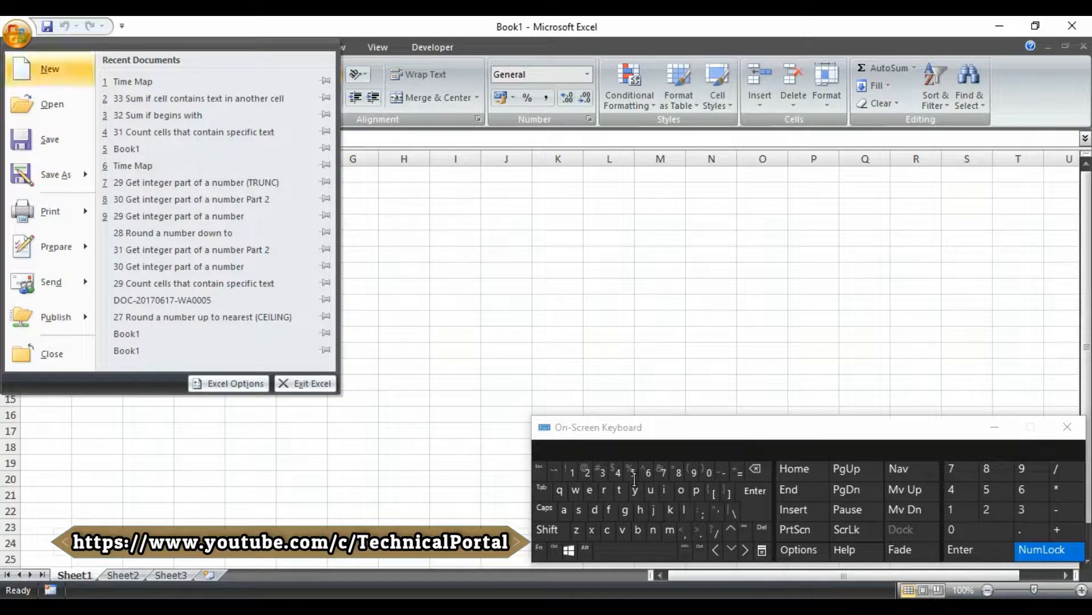
pyautogui.press('Escape')
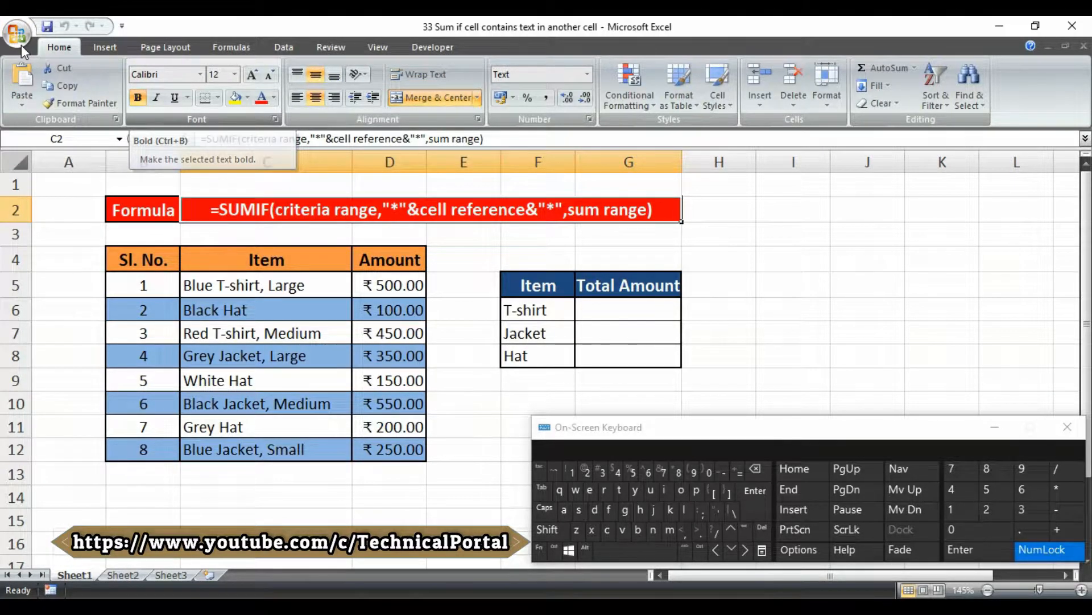
# Begin a SUMIF formula in cell G6, the Total Amount for T-shirt.
pyautogui.press('Down')
pyautogui.press('Down')
pyautogui.press('Down')
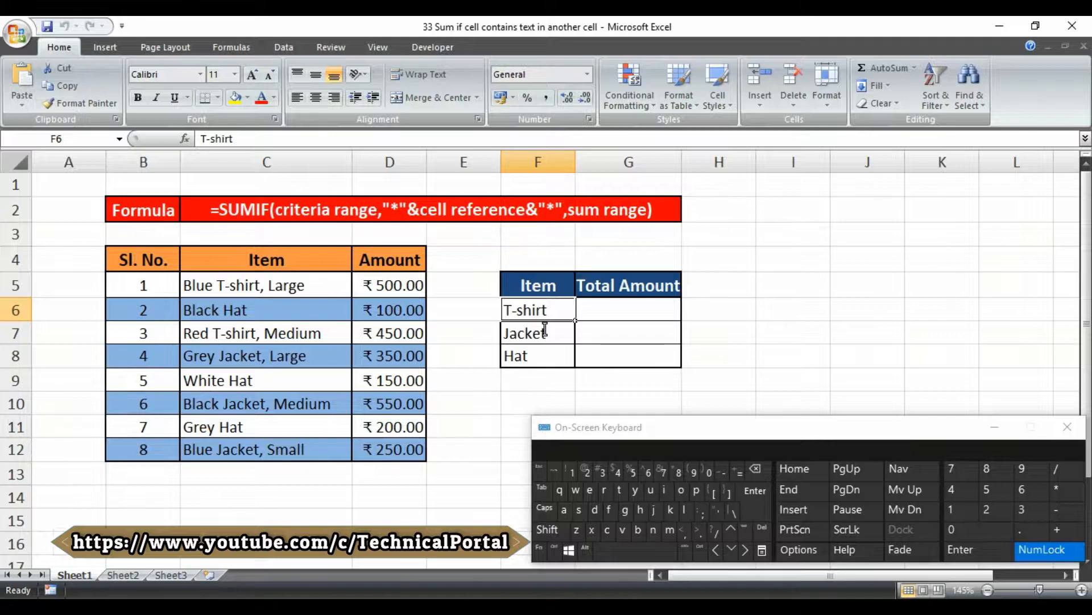
pyautogui.click(586, 313)
pyautogui.write('=')
pyautogui.press('capslock')
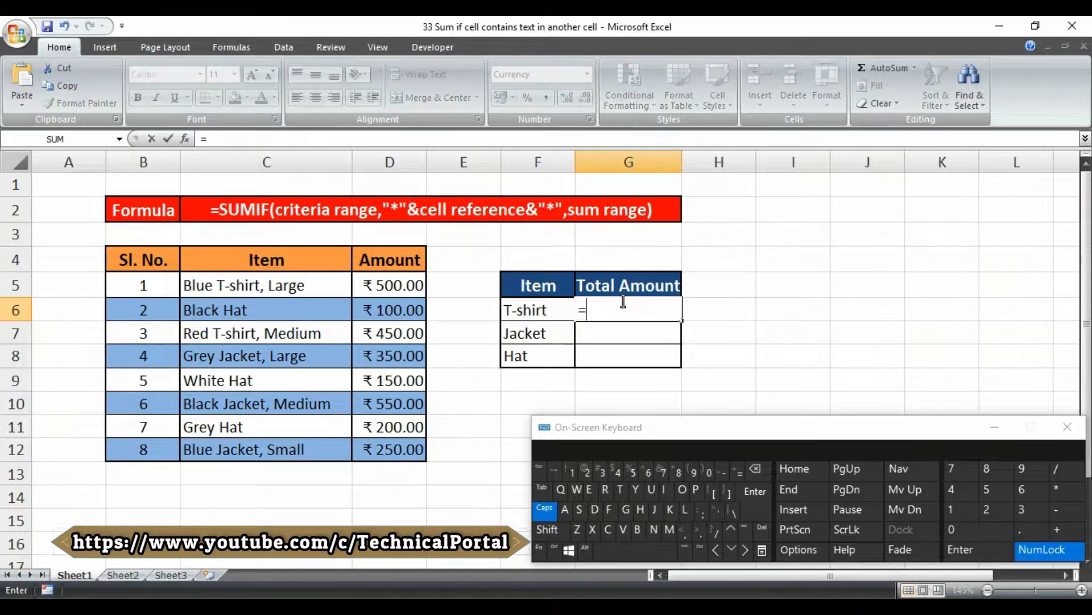
pyautogui.write('SUM')
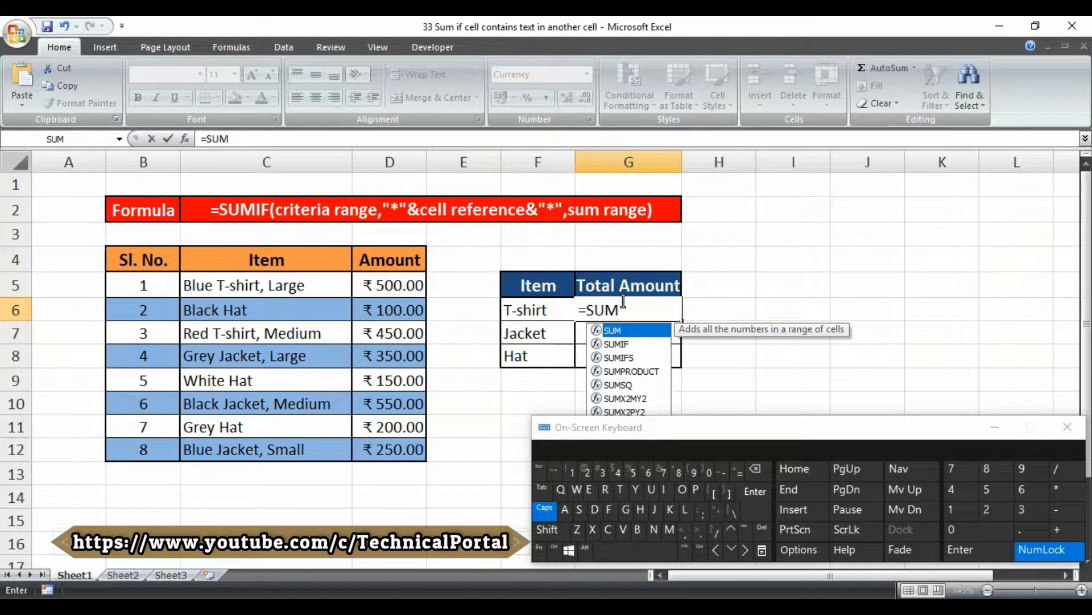
pyautogui.write('IF')
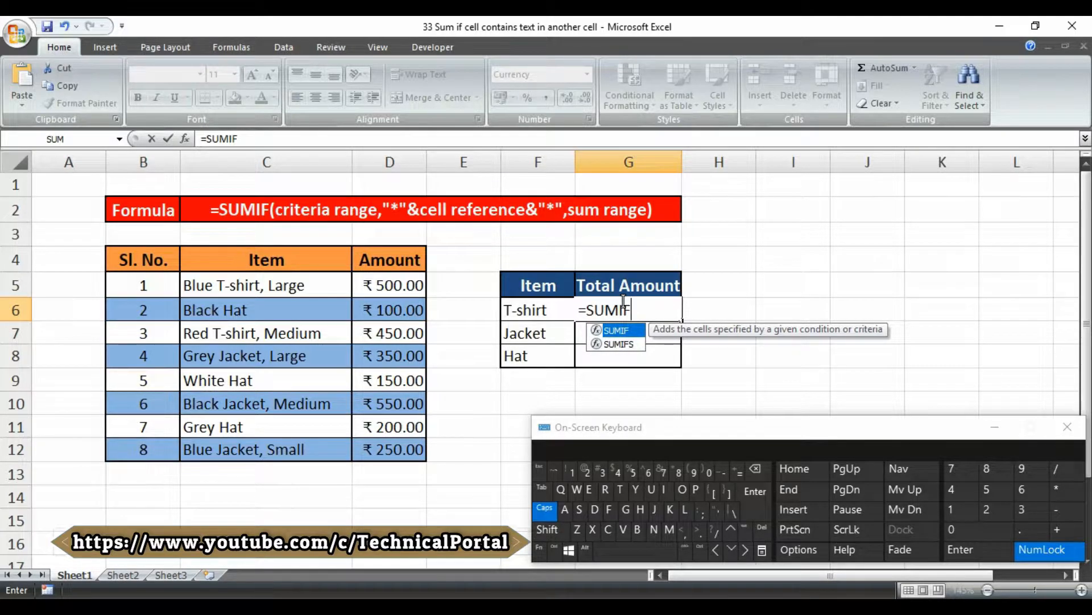
pyautogui.write('(')
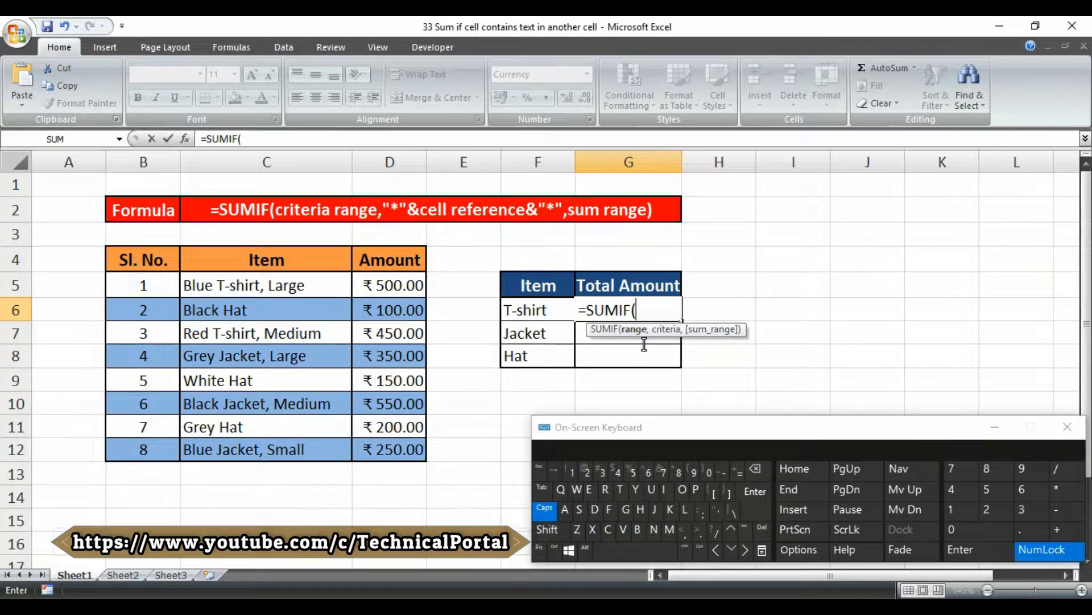
# Set the criteria range of the G6 SUMIF formula to the item cells C5:C12.
pyautogui.press('Left')
pyautogui.press('Left')
pyautogui.press('Left')
pyautogui.press('Left')
pyautogui.press('Up')
pyautogui.hotkey('shift', 'Down')
pyautogui.hotkey('shift', 'Down')
pyautogui.hotkey('shift', 'Down')
pyautogui.hotkey('shift', 'Down')
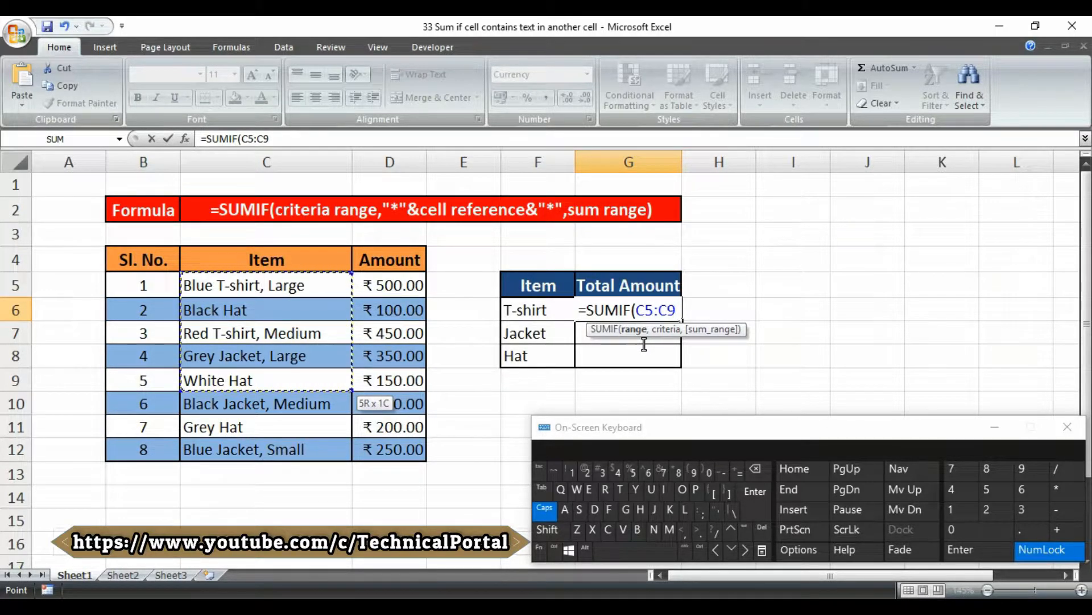
pyautogui.hotkey('shift', 'Down')
pyautogui.hotkey('shift', 'Down')
pyautogui.hotkey('shift', 'Down')
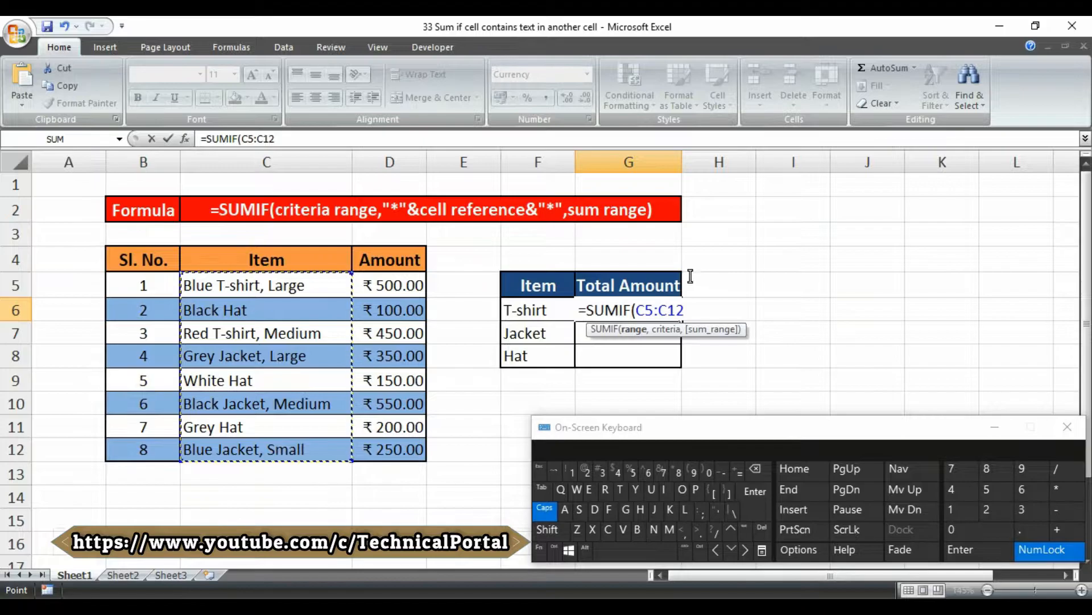
pyautogui.write(',')
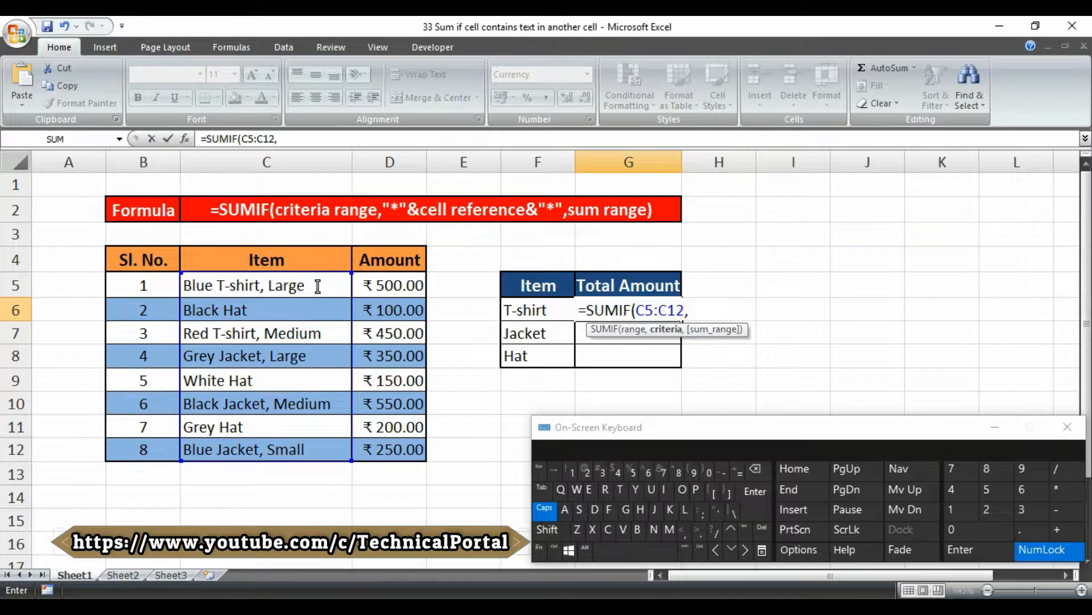
# Add the wildcard criteria "*"&F6&"*" to the G6 SUMIF formula.
pyautogui.write('"*"&')
pyautogui.press('Left')
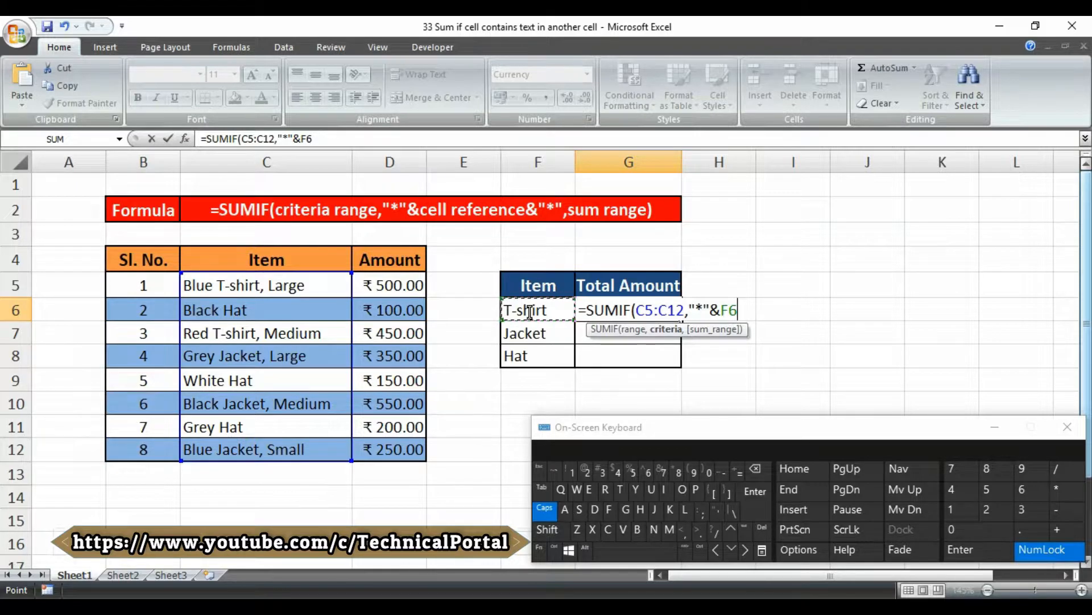
pyautogui.write('&"*')
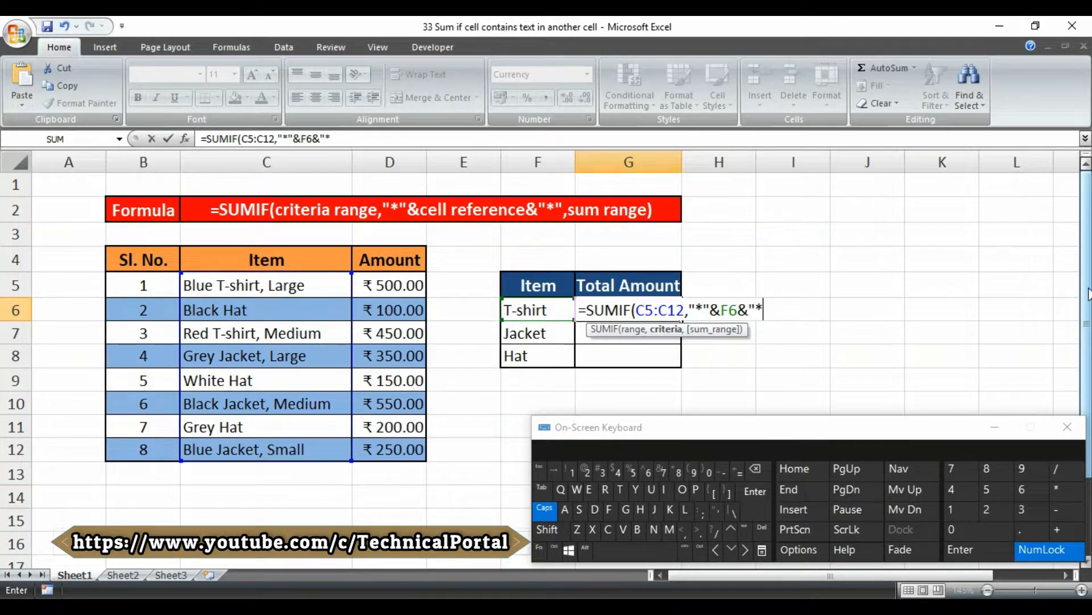
pyautogui.write('"')
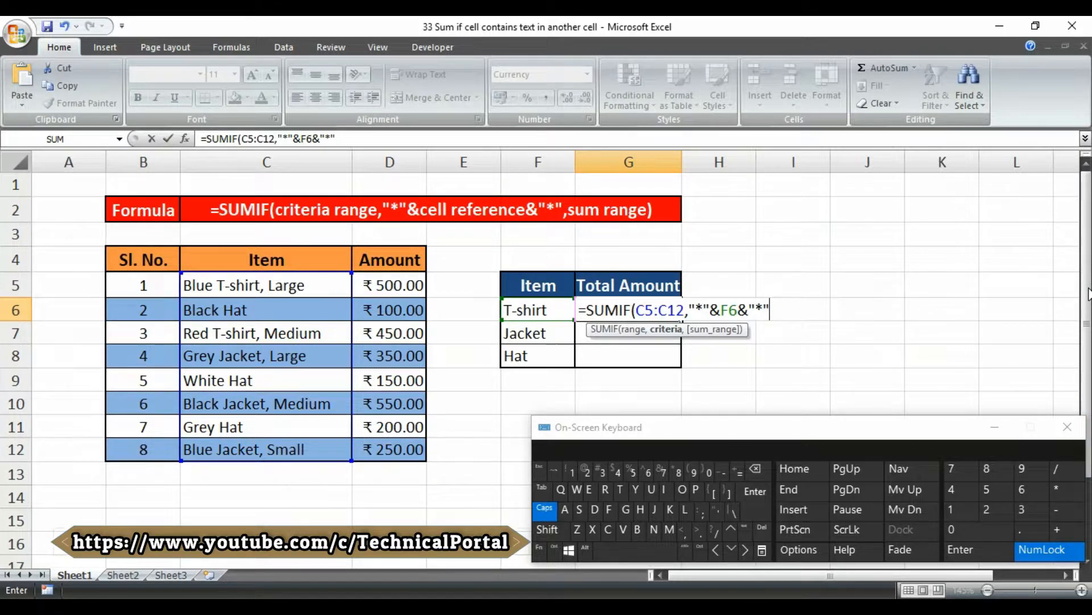
# Set the sum range of the G6 formula to the amounts D5:D12 and complete the formula.
pyautogui.write(',')
pyautogui.press('Left')
pyautogui.press('Left')
pyautogui.press('Left')
pyautogui.press('Up')
pyautogui.hotkey('shift', 'Down')
pyautogui.hotkey('shift', 'Down')
pyautogui.hotkey('shift', 'Down')
pyautogui.hotkey('shift', 'Down')
pyautogui.hotkey('shift', 'Down')
pyautogui.hotkey('shift', 'Down')
pyautogui.hotkey('shift', 'Down')
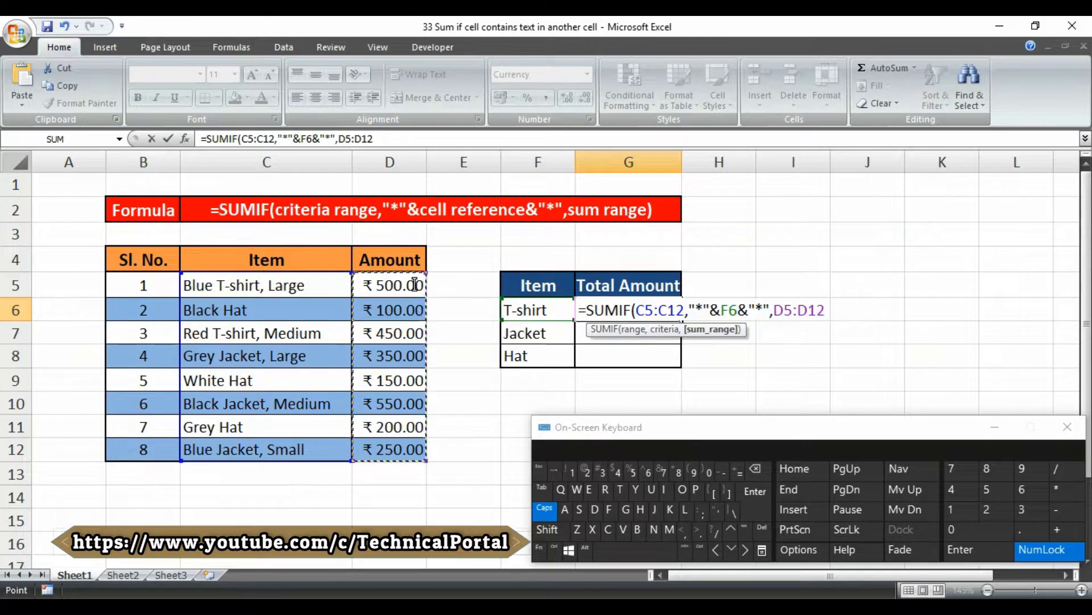
pyautogui.write(')')
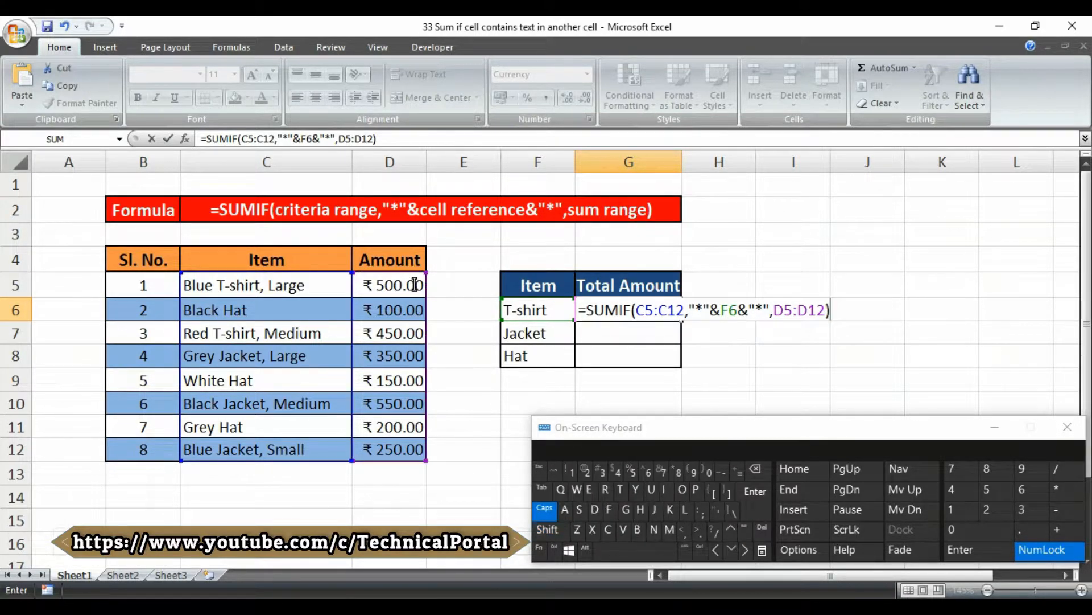
pyautogui.press('Return')
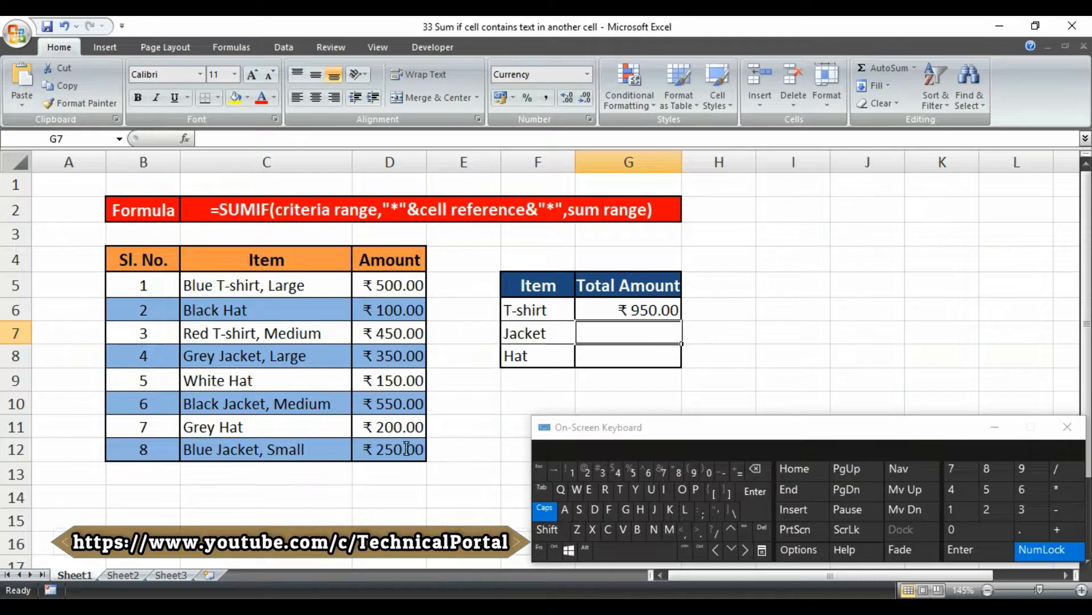
# Check the T-shirt total by selecting the two T-shirt amounts, D5 and D7, together.
pyautogui.hotkey('shift', 'Right')
pyautogui.hotkey('shift', 'Right')
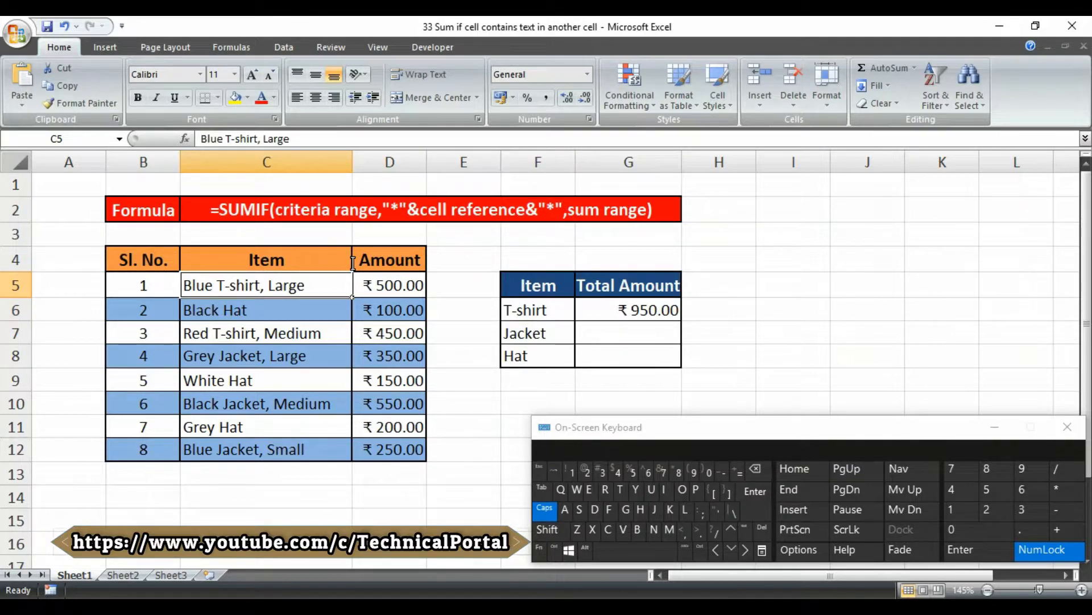
pyautogui.press('Right')
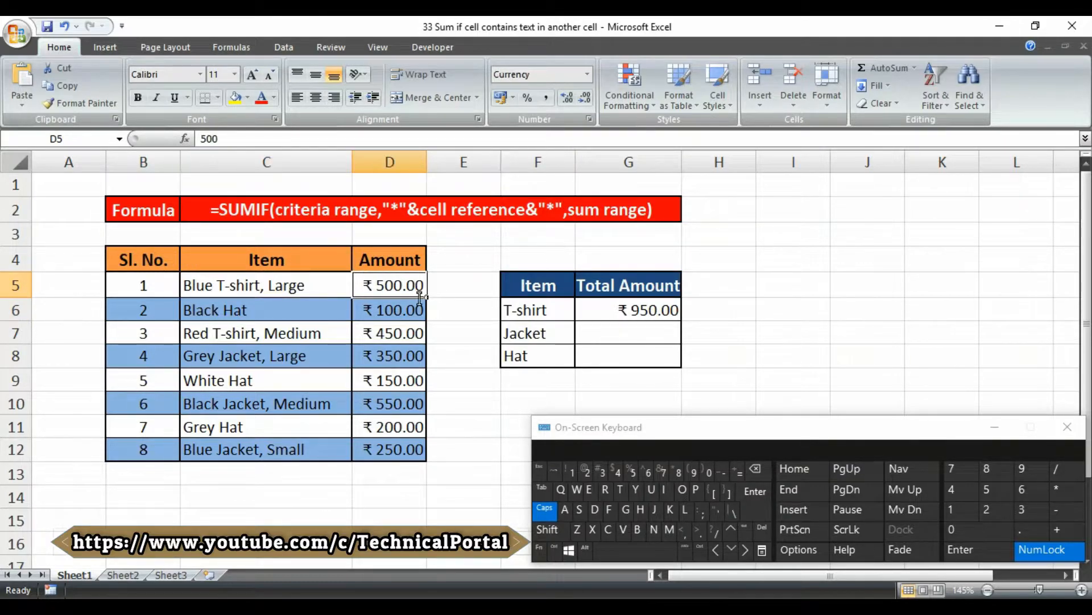
pyautogui.keyDown('ctrl'); pyautogui.click(390, 333); pyautogui.keyUp('ctrl')
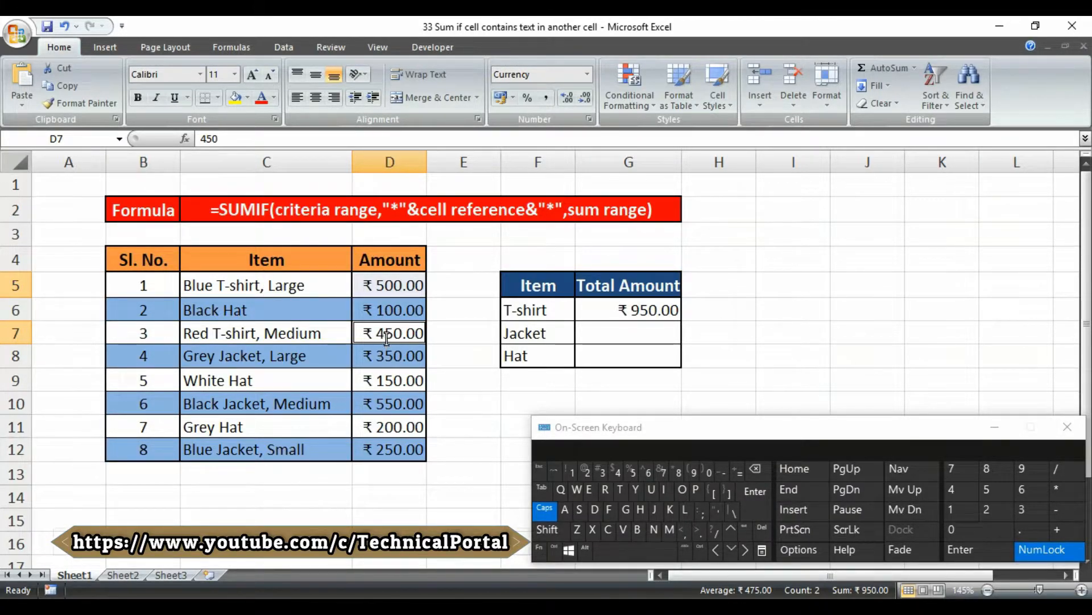
# Enter =SUMIF(C5:C12,"*"&F7&"*",D5:D12) in cell G7 to total the Jacket amounts.
pyautogui.press('Right')
pyautogui.press('Right')
pyautogui.press('Right')
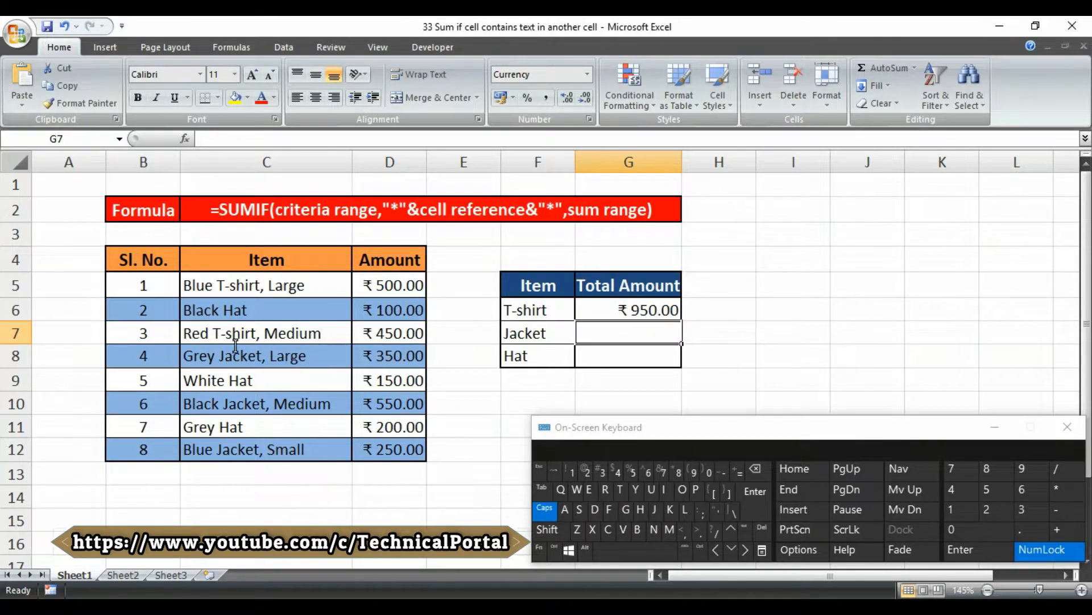
pyautogui.write('=')
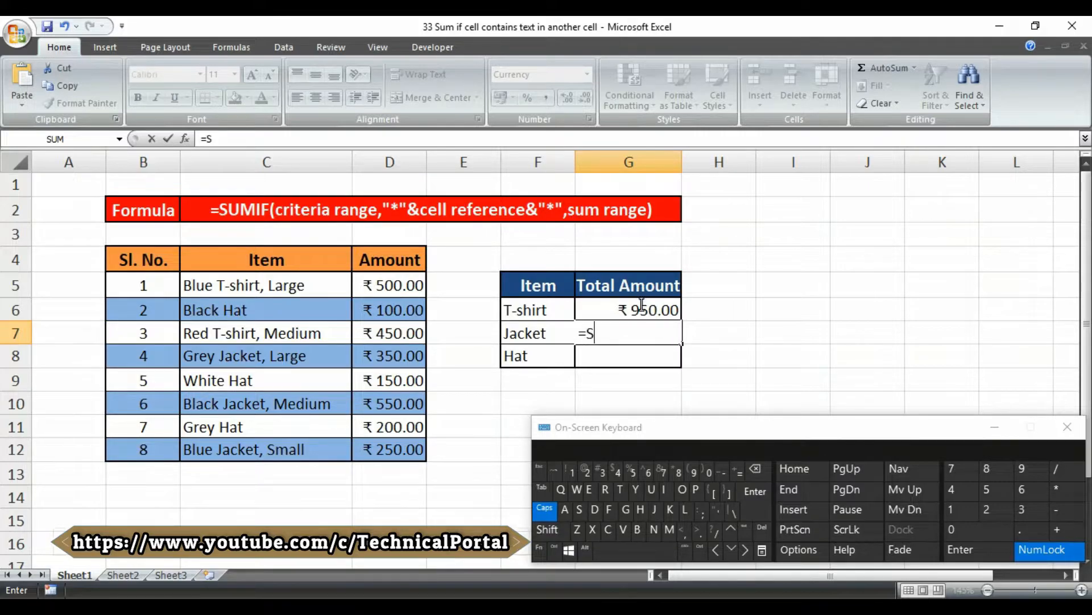
pyautogui.write('SUMIF(')
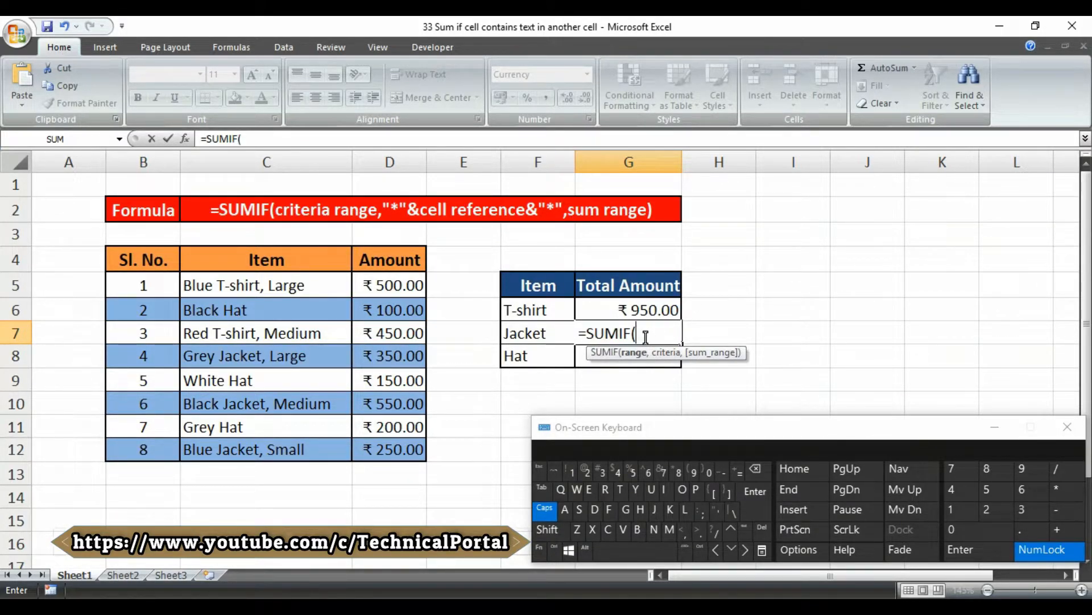
pyautogui.moveTo(266, 285); pyautogui.dragTo(266, 450)
pyautogui.write(',"*"')
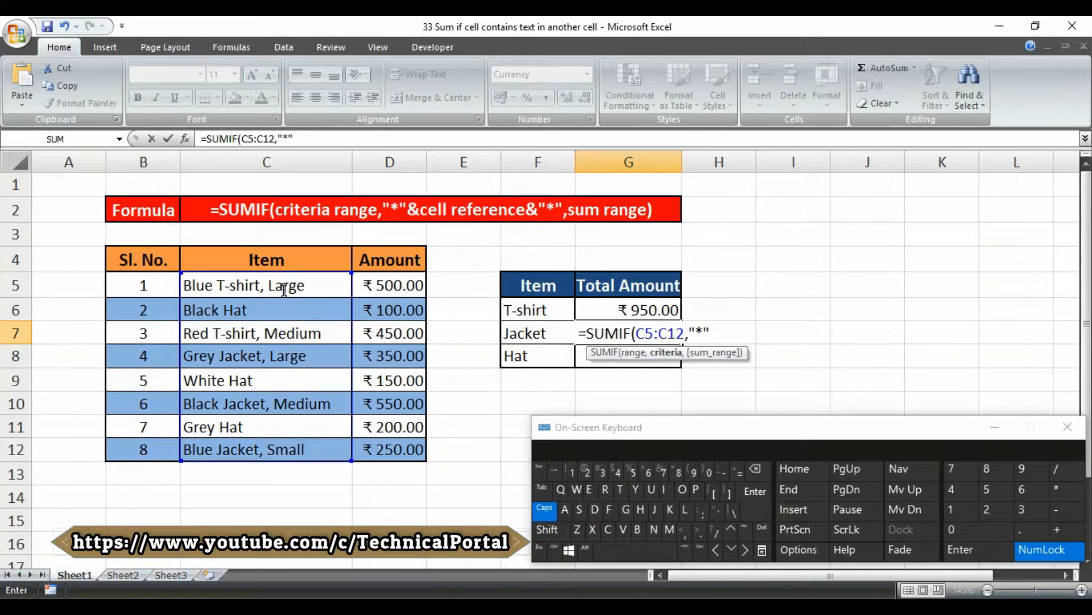
pyautogui.write('&F')
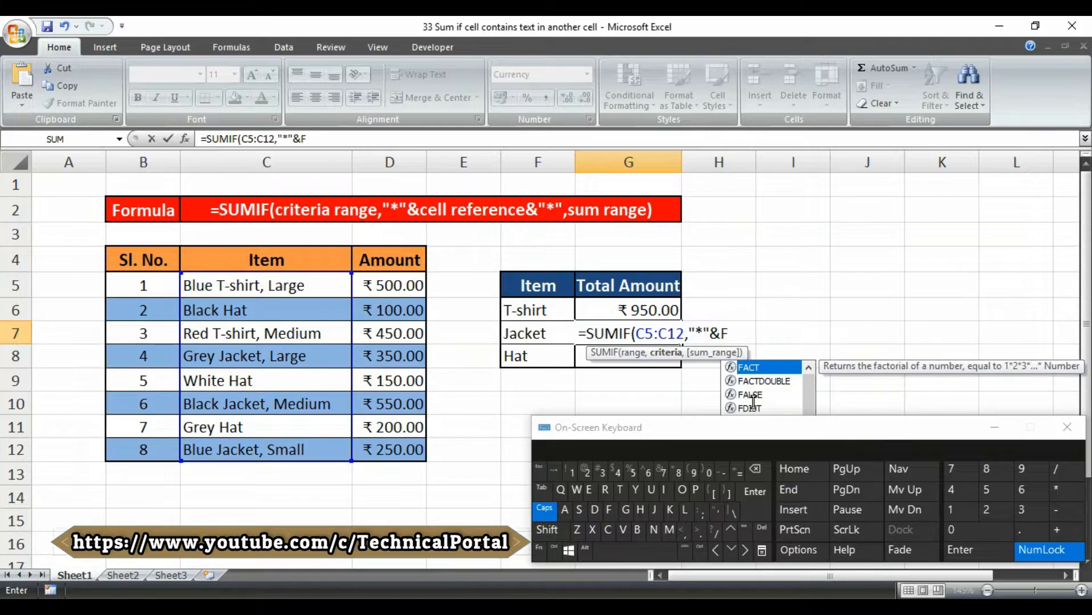
pyautogui.write('7&')
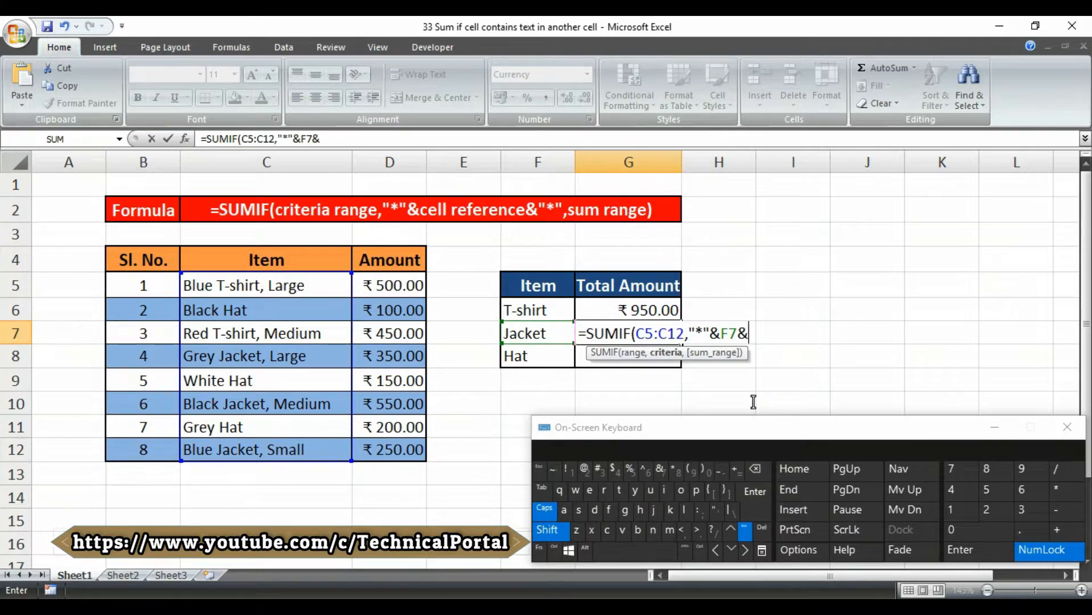
pyautogui.write('"')
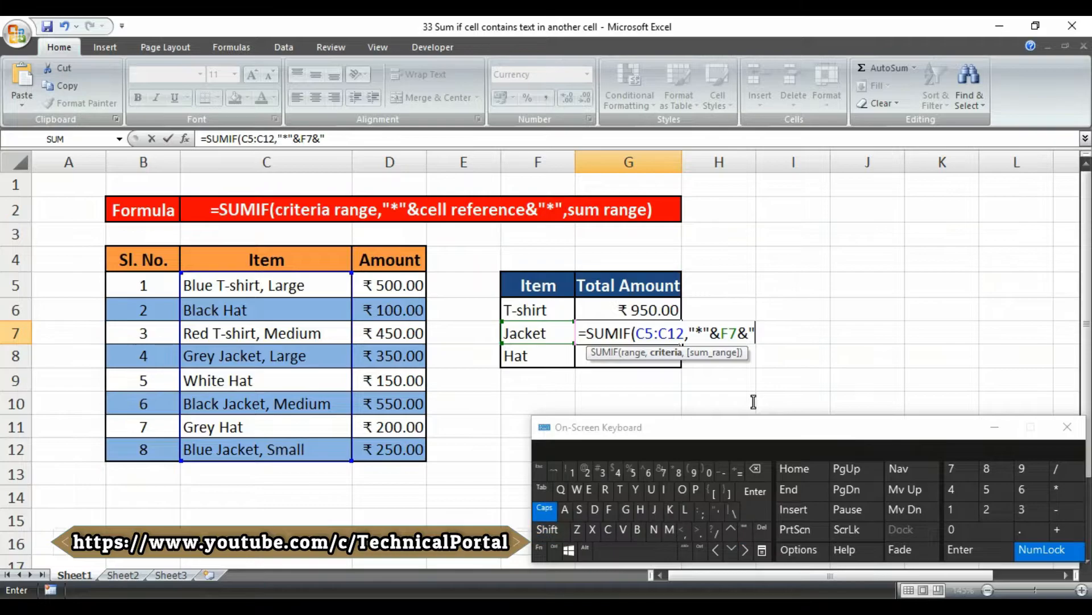
pyautogui.write('*",')
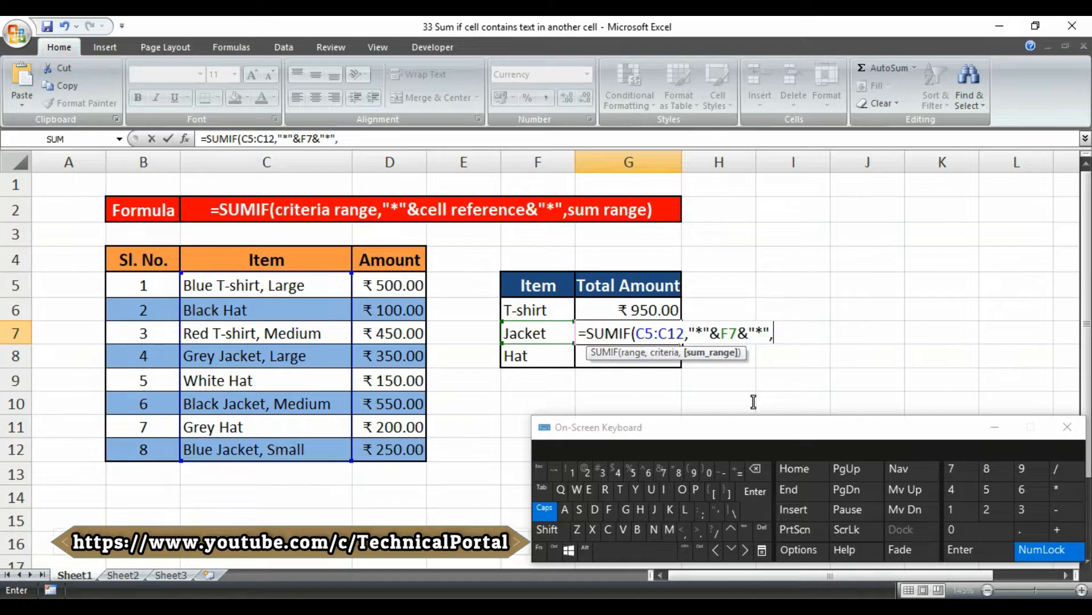
pyautogui.moveTo(390, 286); pyautogui.dragTo(390, 449)
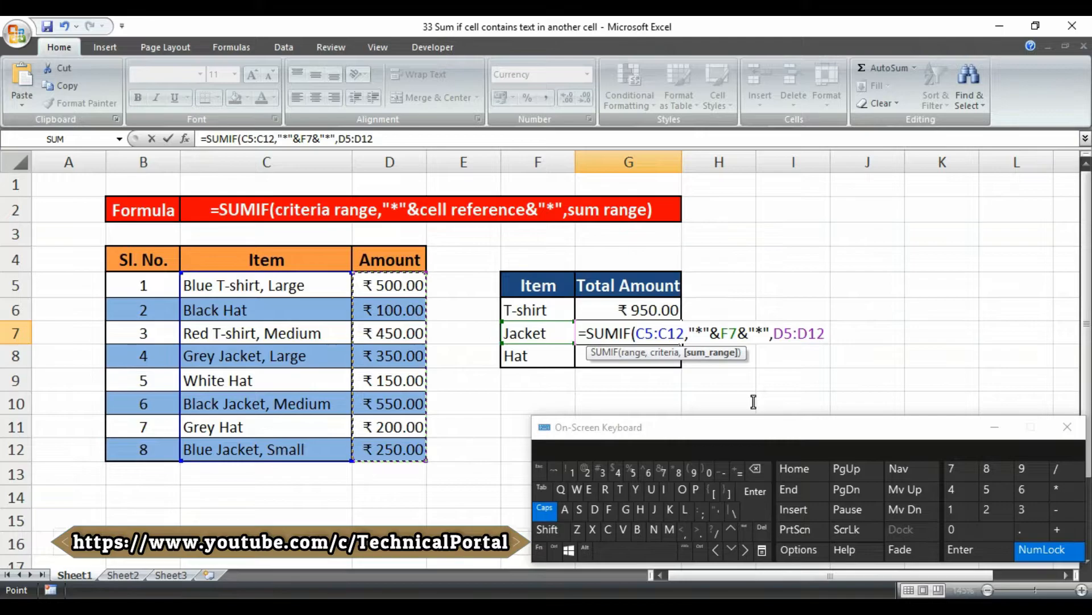
pyautogui.write(')')
pyautogui.press('Return')
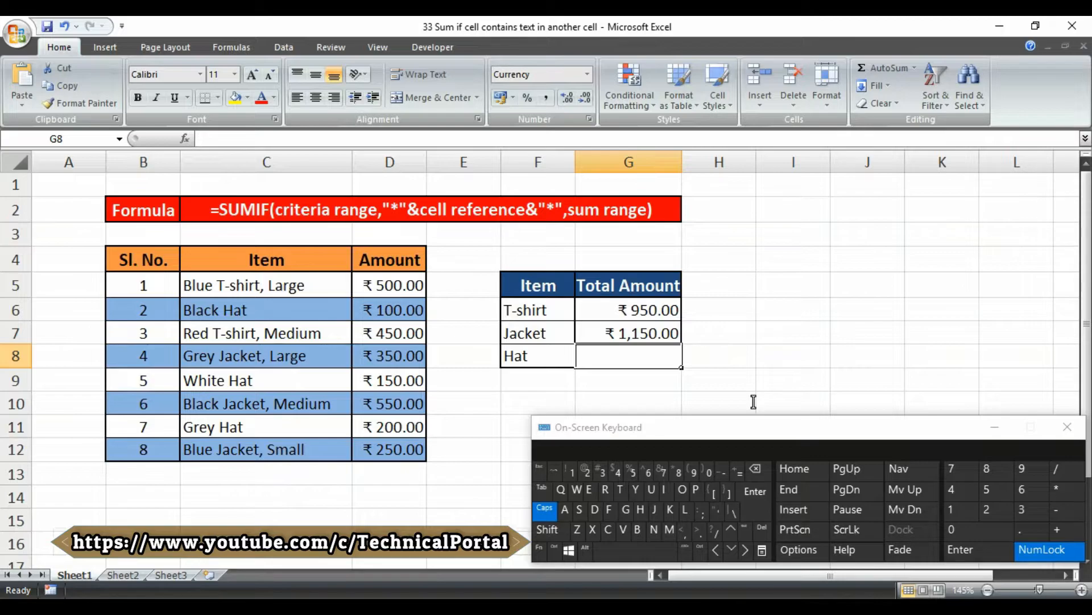
# Inspect the T-shirt formula in G6, highlighting its wildcard criteria, and select the T-shirt item cell F6.
pyautogui.press('Up')
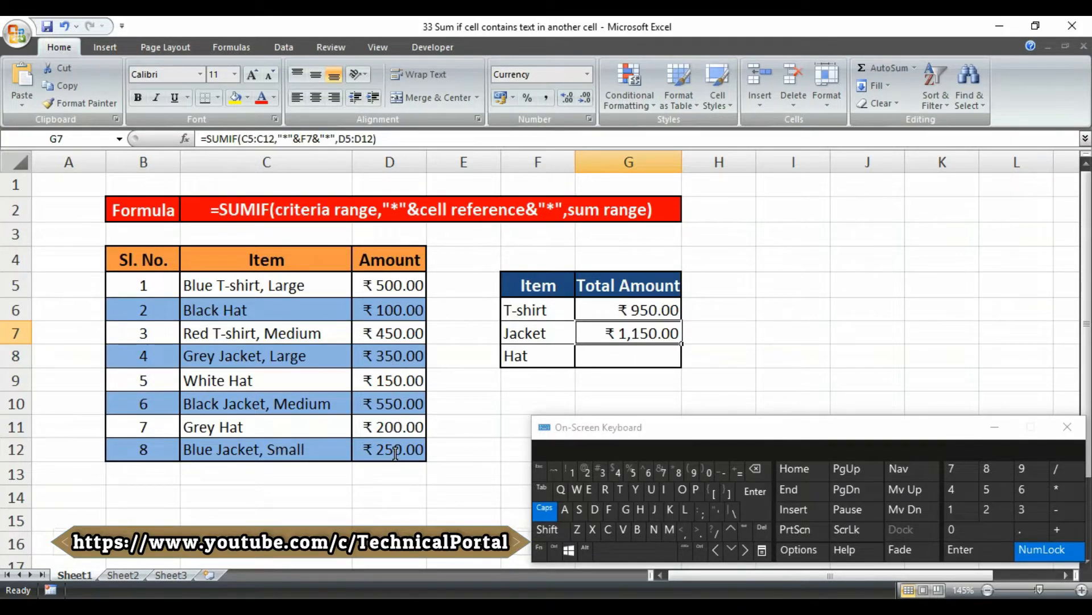
pyautogui.press('Up')
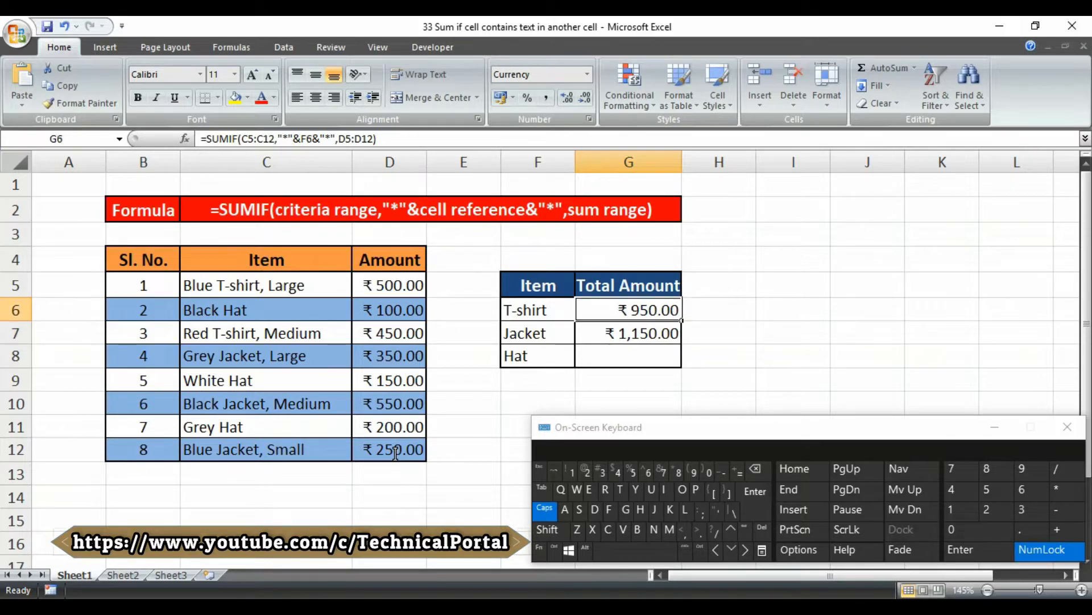
pyautogui.press('F2')
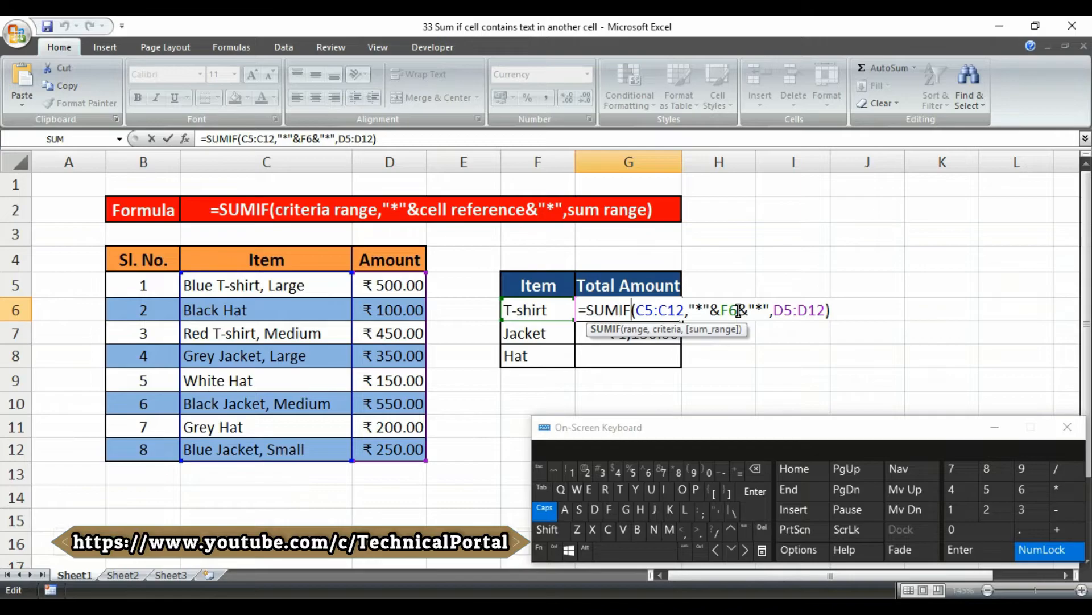
pyautogui.moveTo(695, 310); pyautogui.dragTo(756, 310)
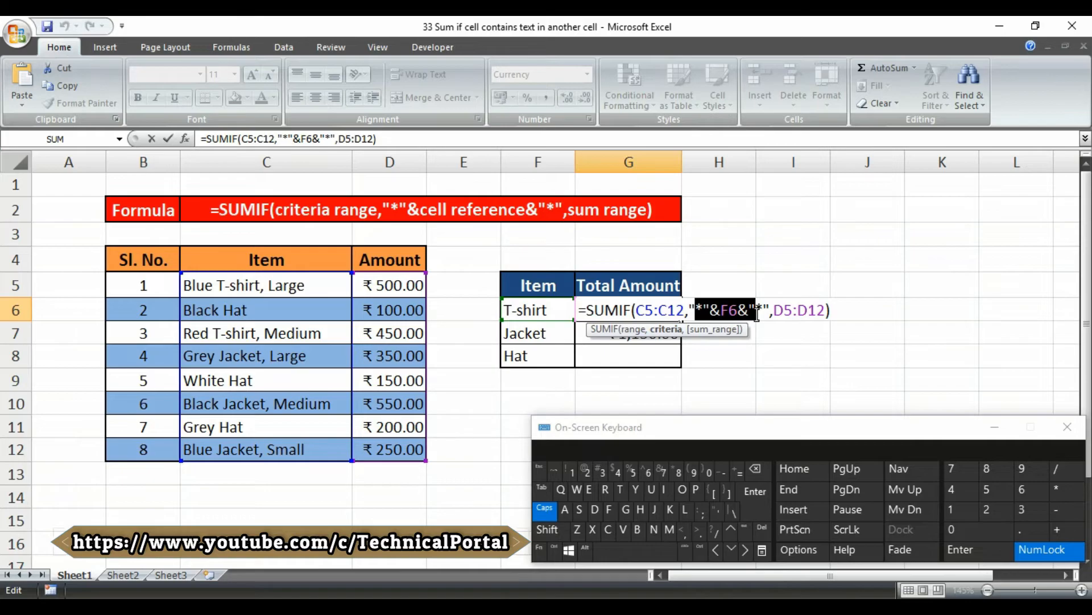
pyautogui.click(757, 312)
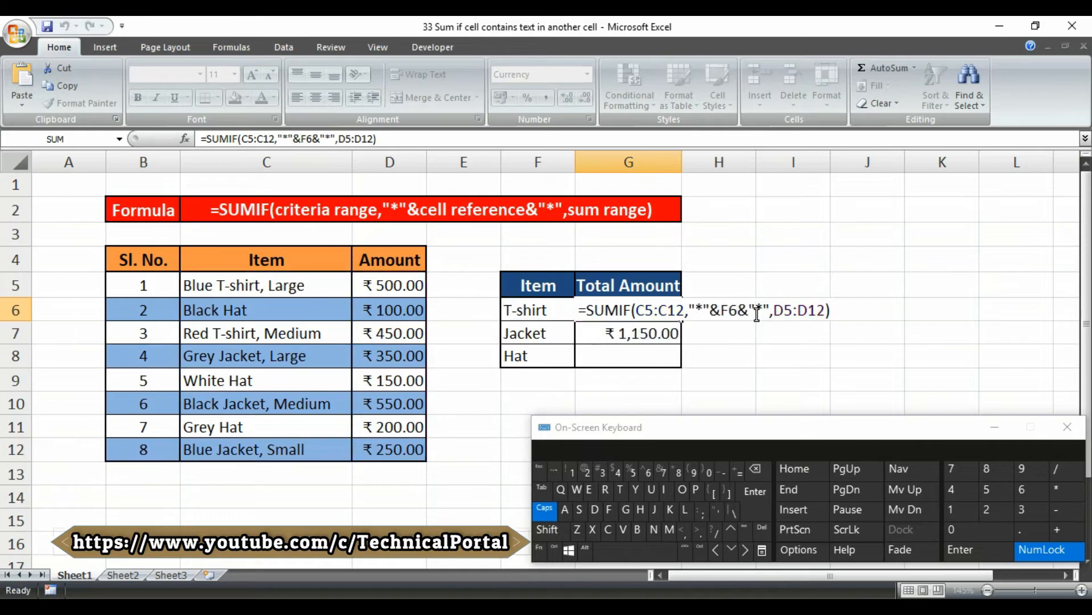
pyautogui.press('Return')
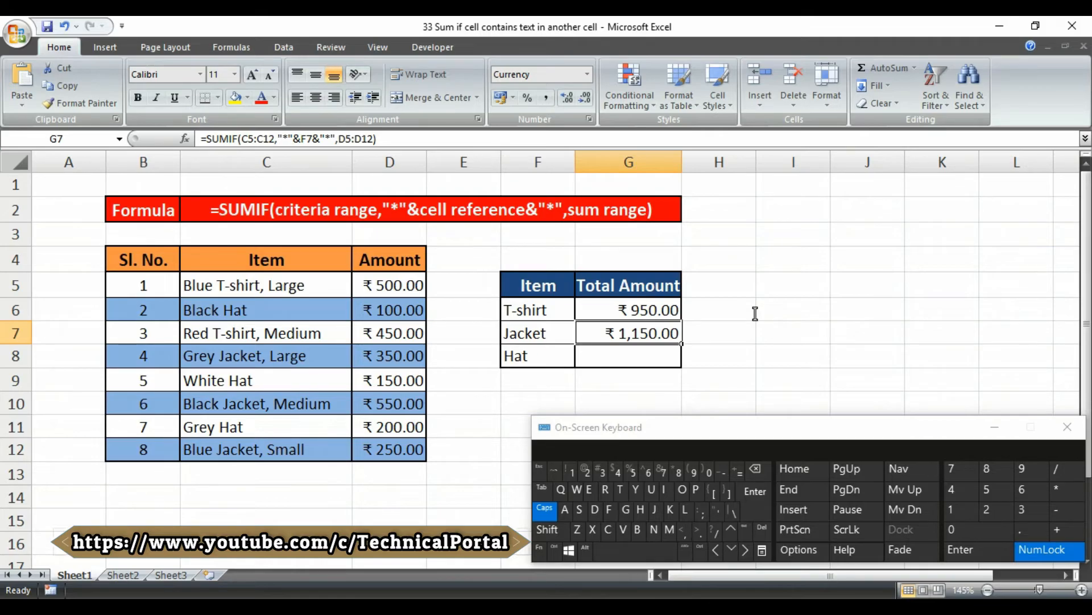
pyautogui.press('Up')
pyautogui.press('Left')
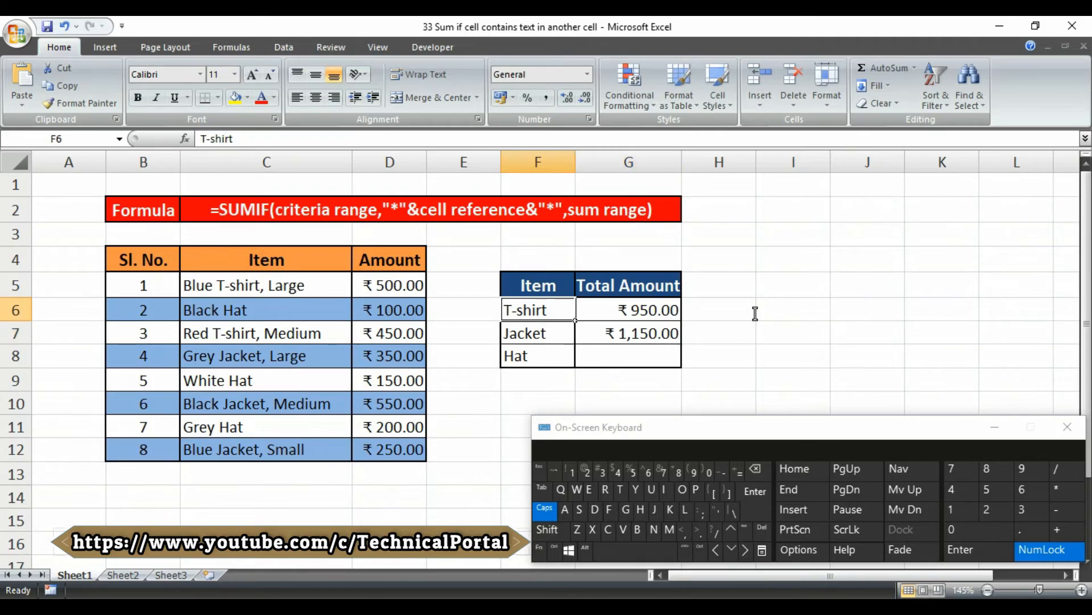